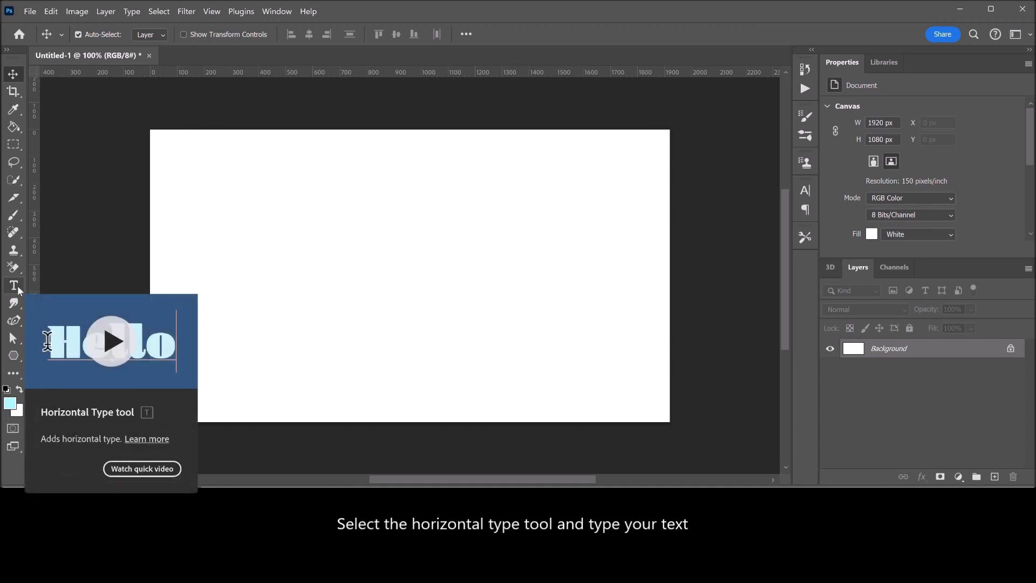
Step: Type the word TEXT in light cyan Arial Black 150 pt near the canvas centre
click(18, 287)
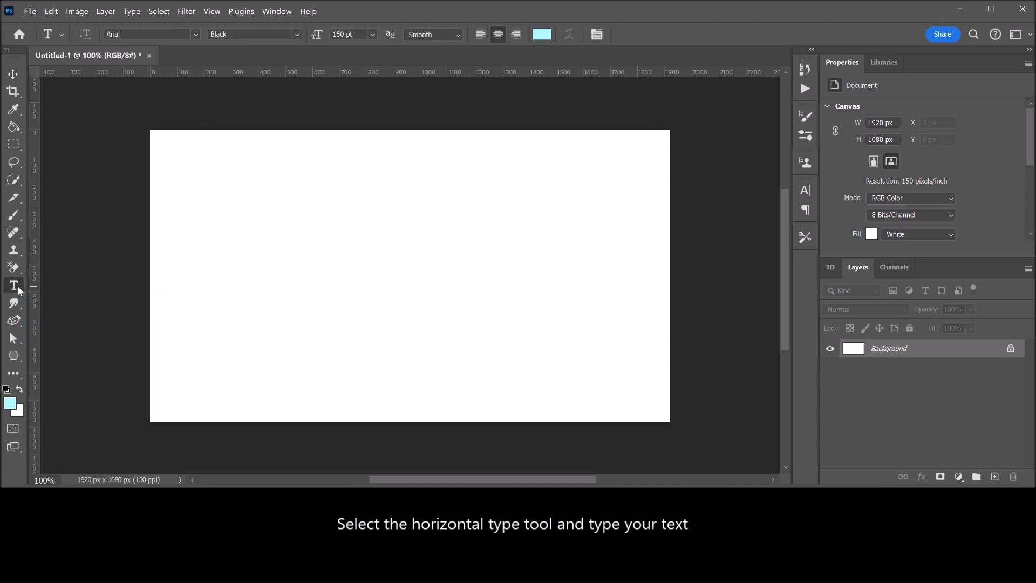
click(407, 282)
text(TE)
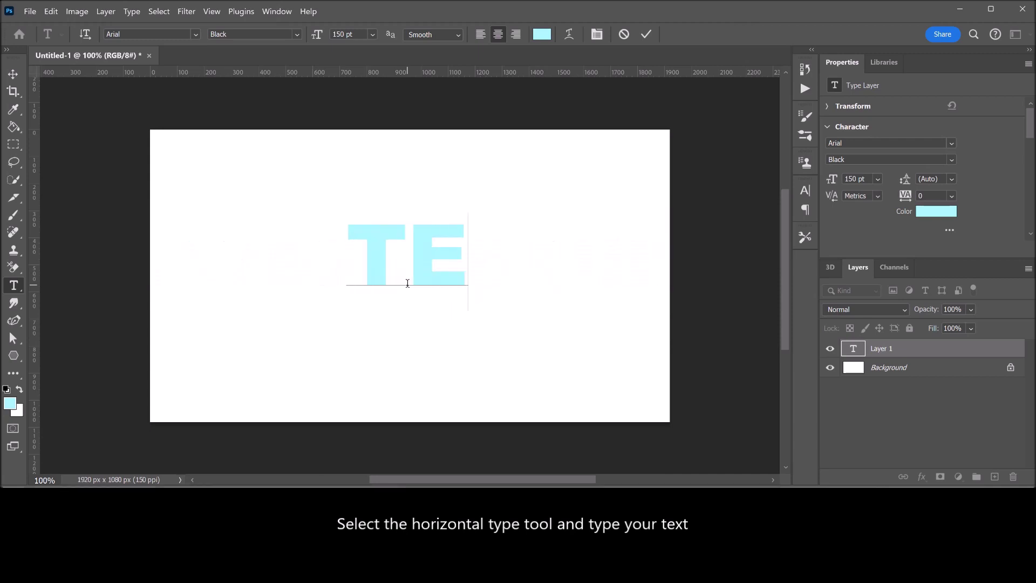
text(XT)
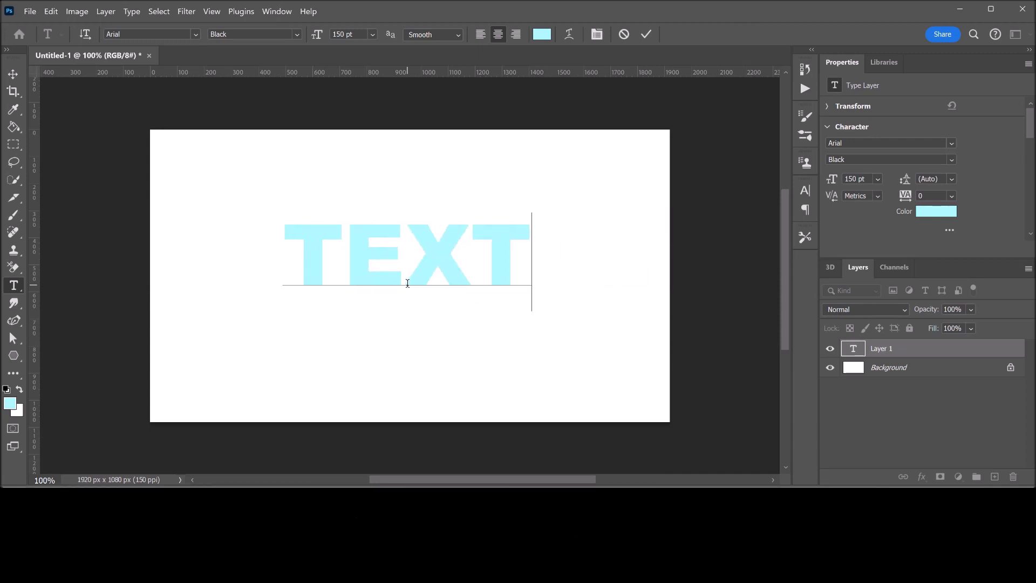
Step: Scale the word TEXT to about 200% (roughly 301 pt) and centre it on the canvas
click(16, 74)
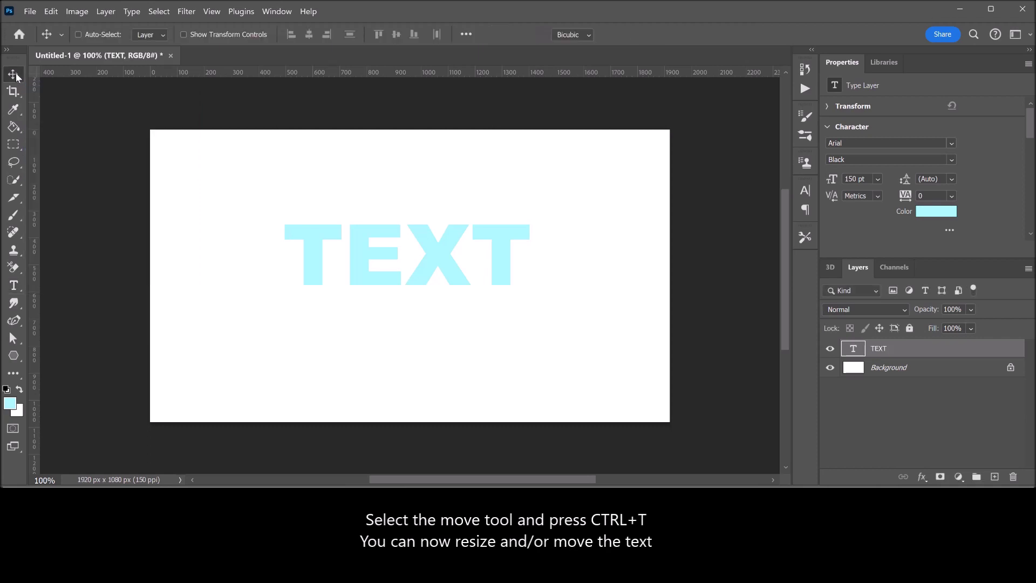
key(ctrl+t)
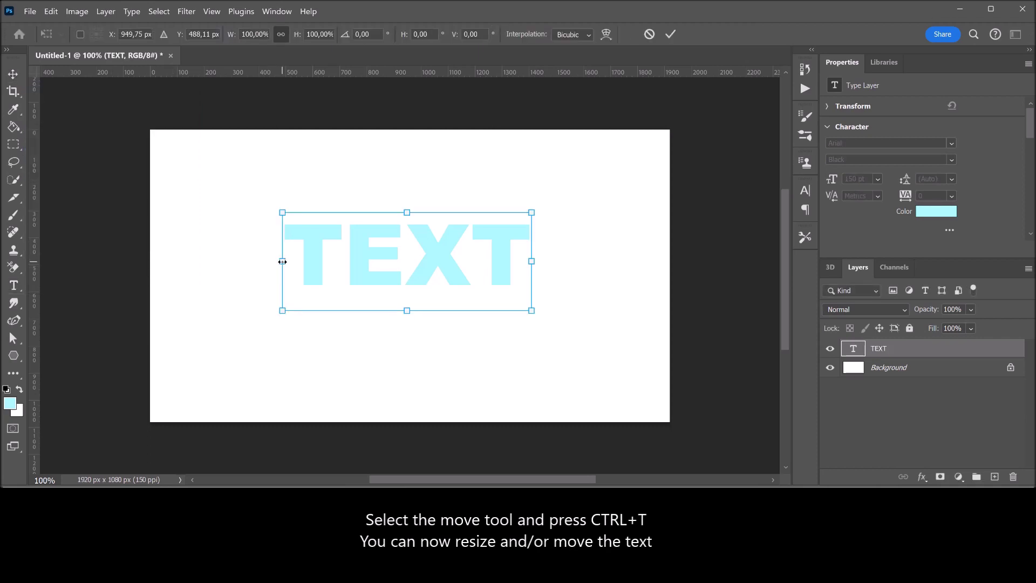
drag(282, 261, 170, 261)
drag(532, 261, 669, 261)
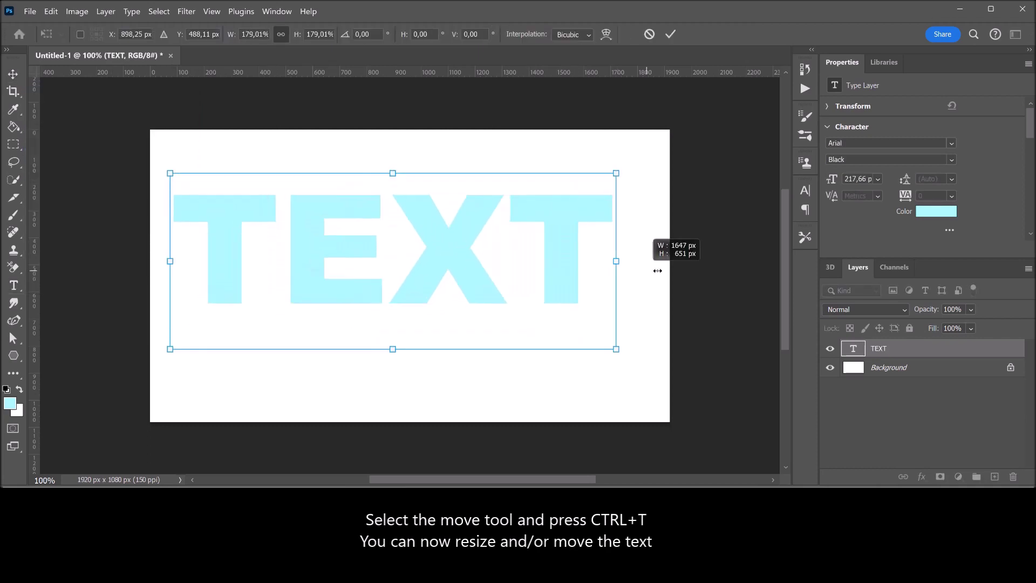
drag(501, 265, 489, 297)
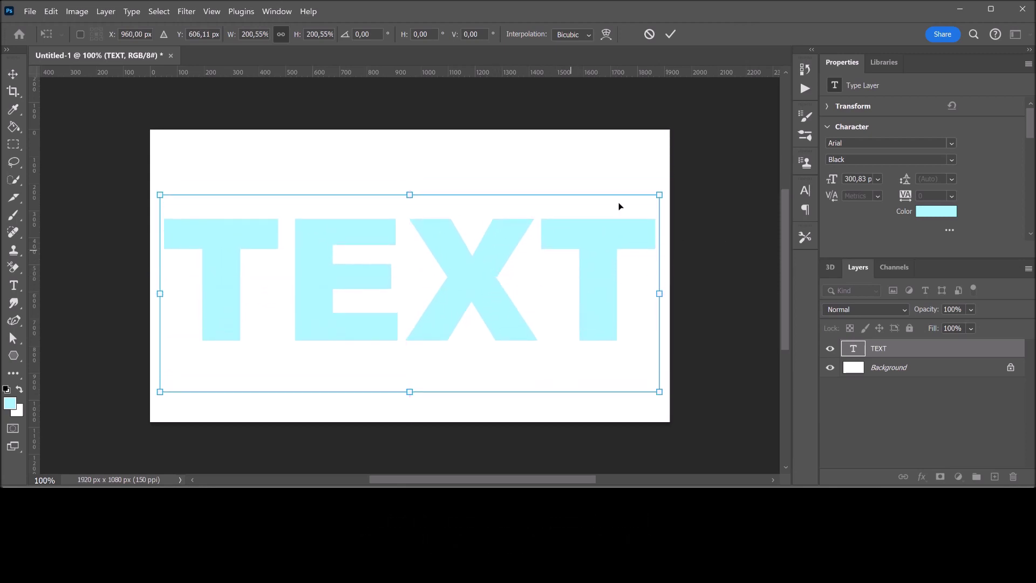
click(671, 37)
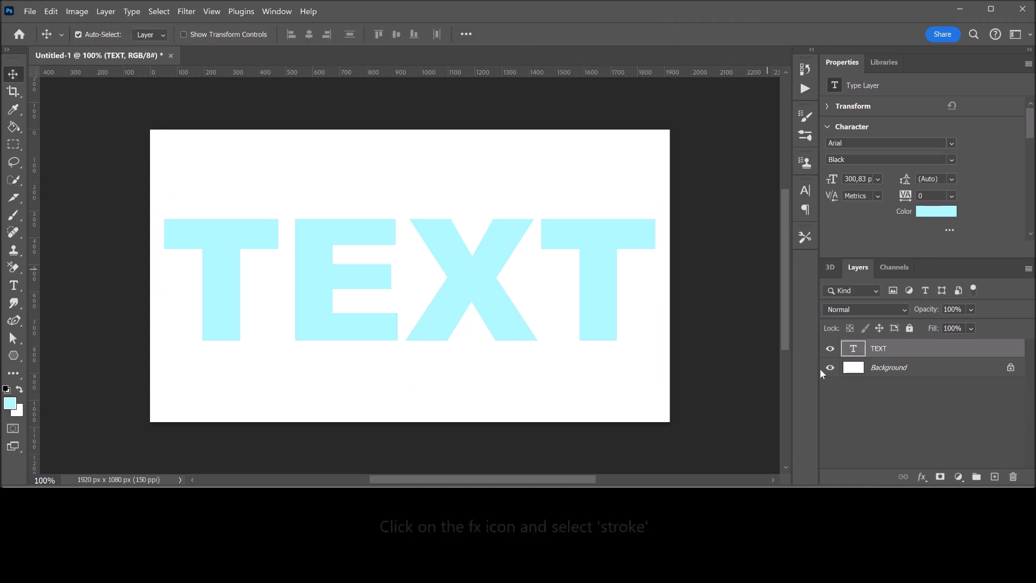
Step: Add a 5 px dark navy outside Stroke effect to the TEXT layer
click(922, 477)
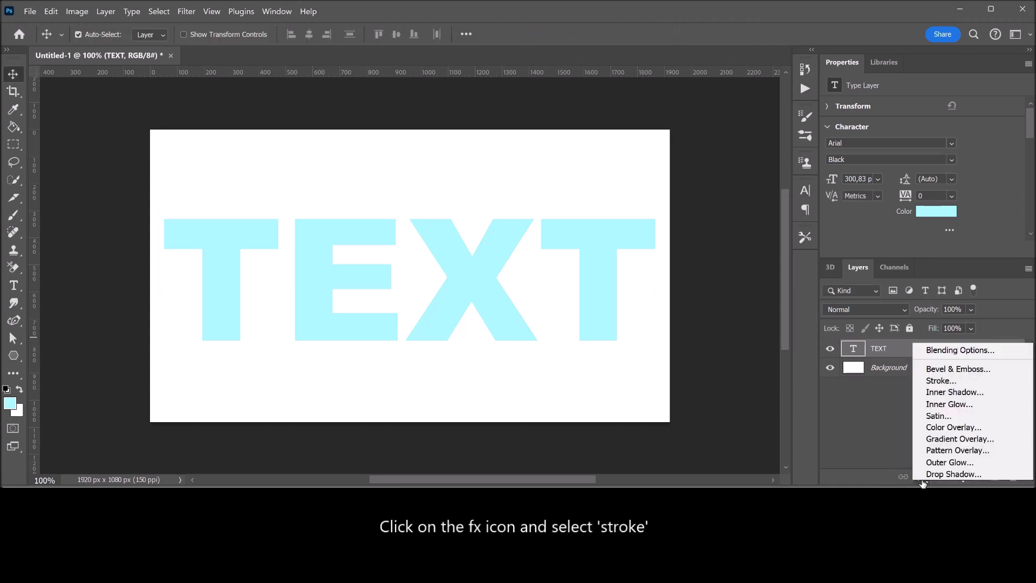
click(956, 382)
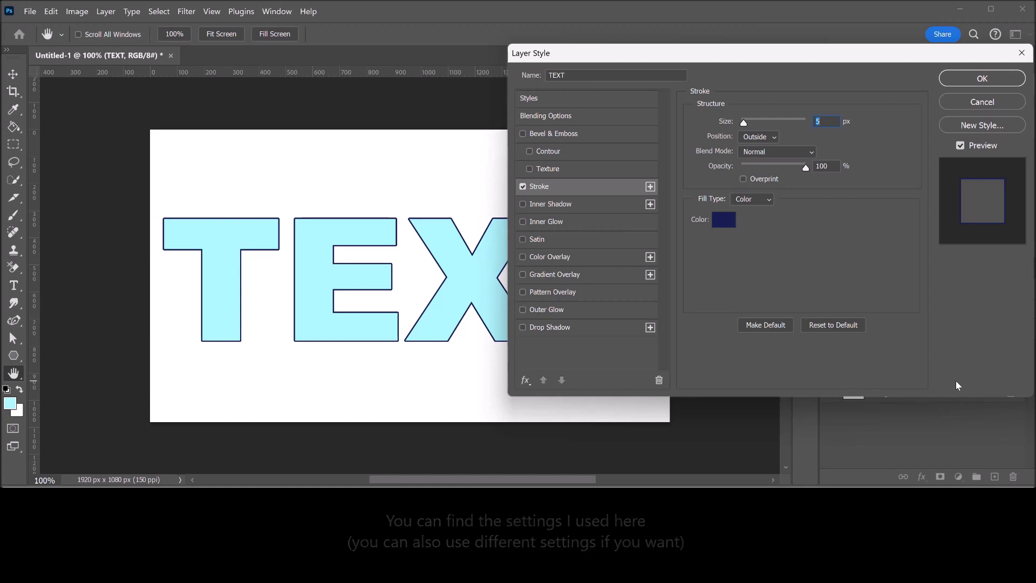
click(962, 77)
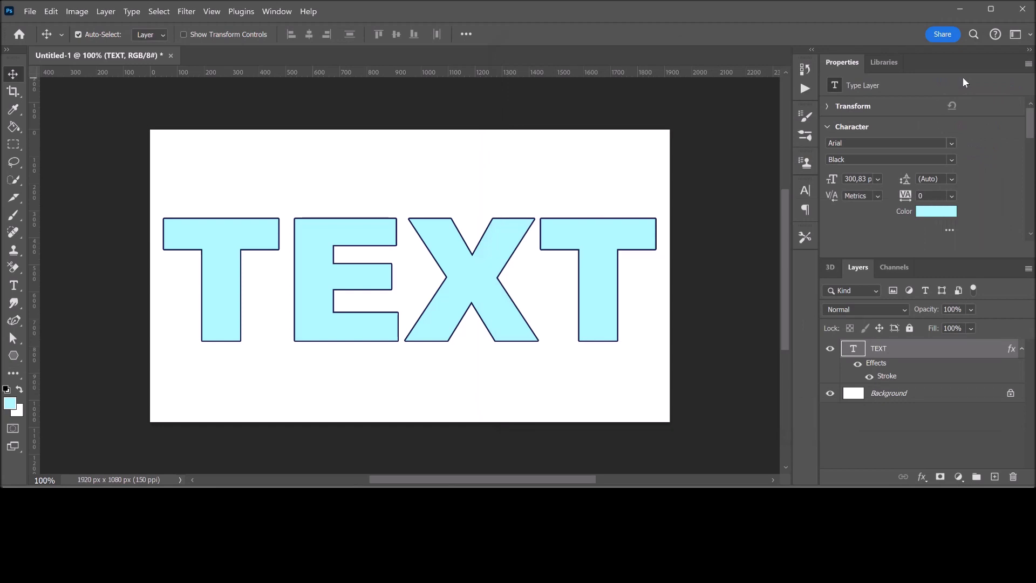
Step: Rasterize the TEXT layer's style so the navy outline becomes plain pixels
right_click(892, 350)
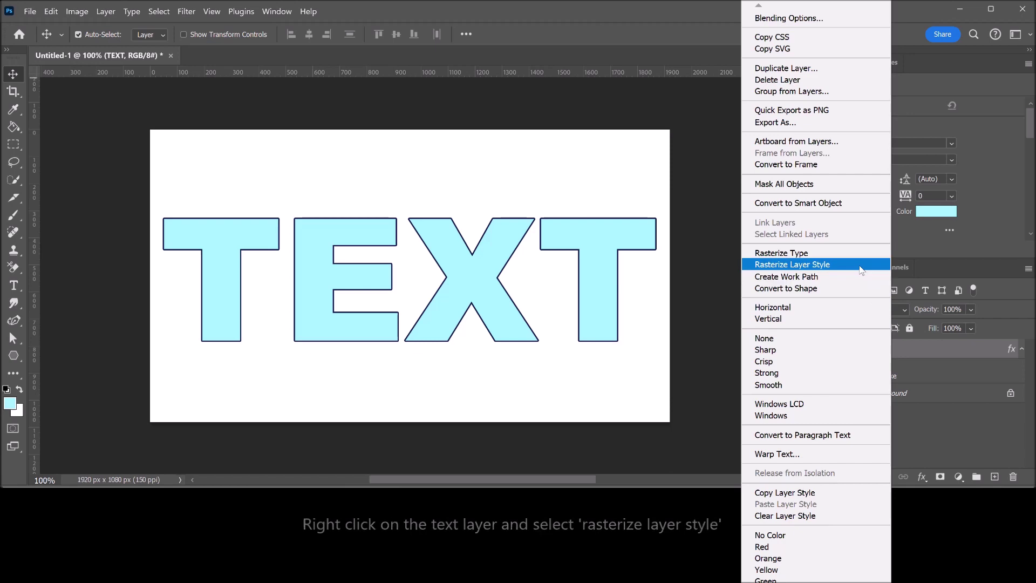
click(861, 269)
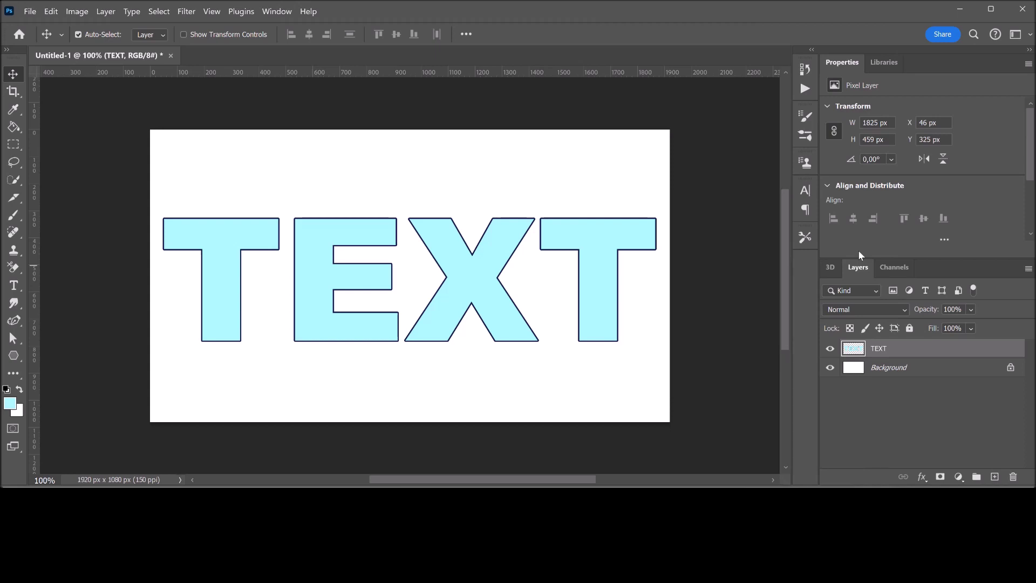
click(277, 11)
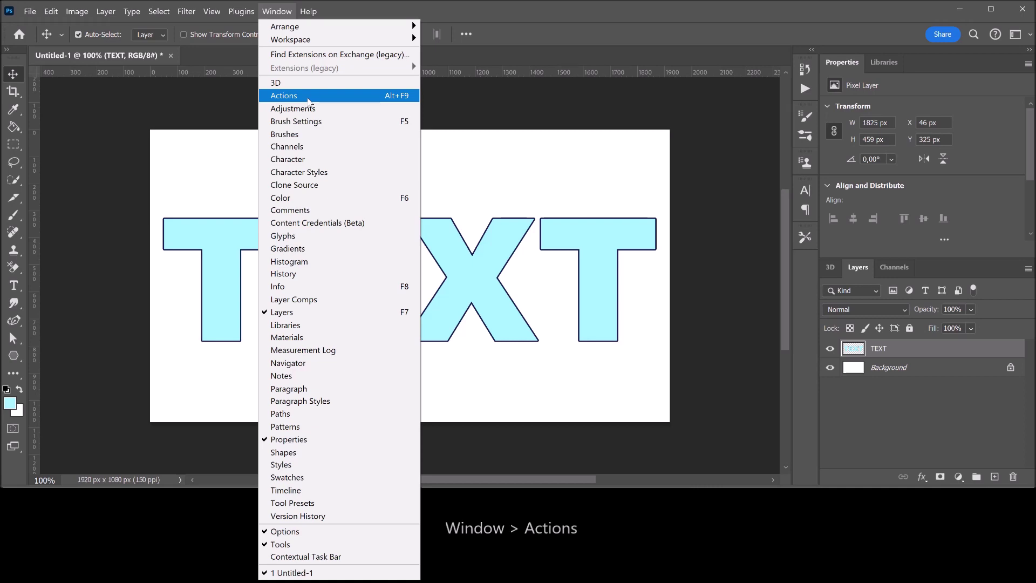
Step: Create a new action named 'Stacked text' in the Actions panel and start recording it
click(309, 97)
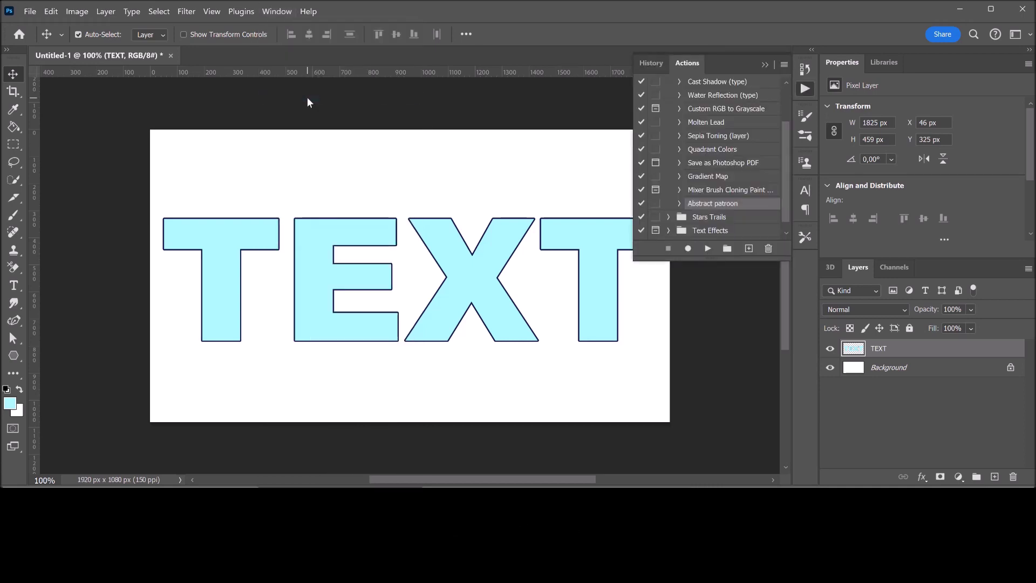
click(749, 249)
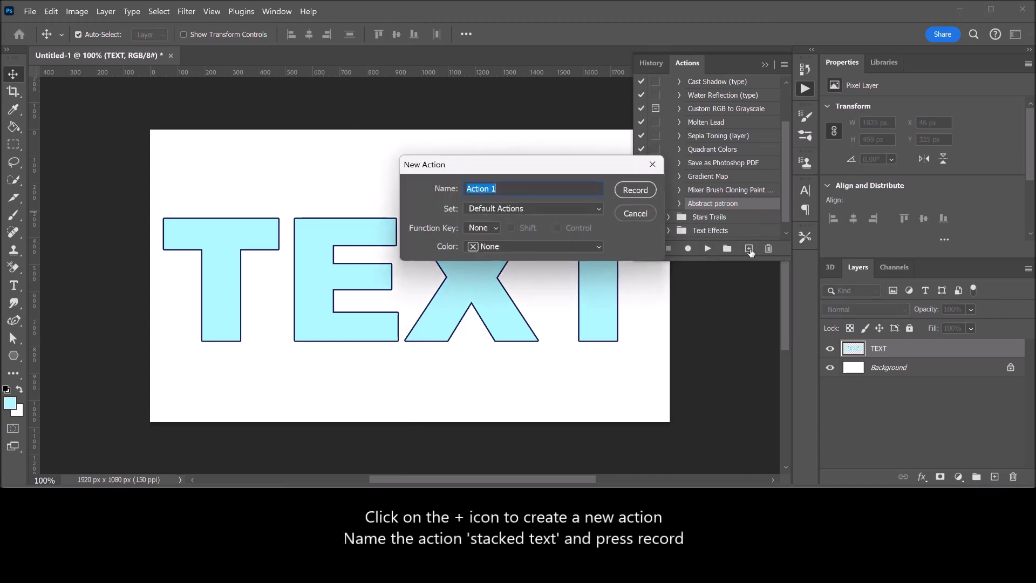
text(Stacked text)
click(645, 193)
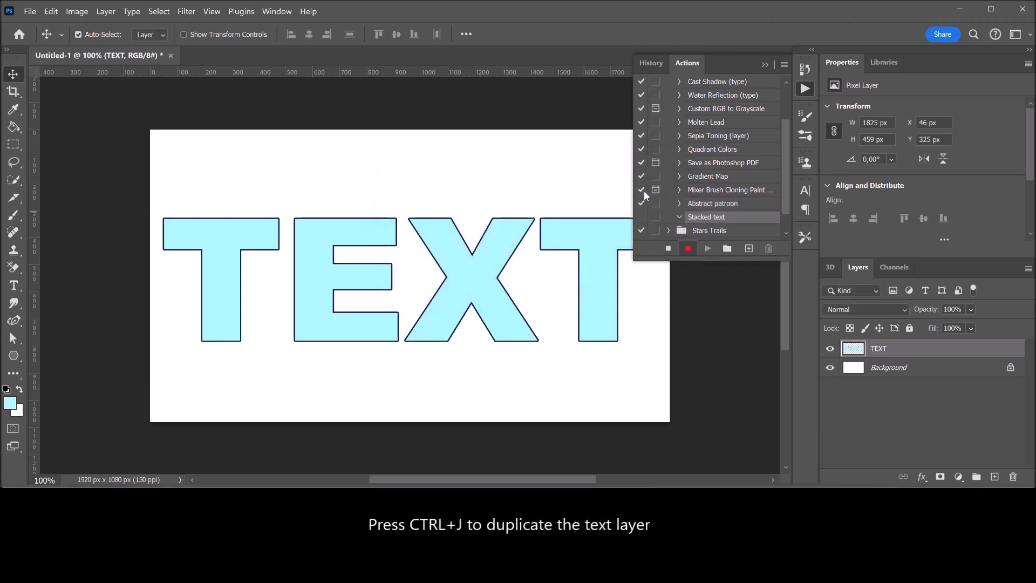
Step: Duplicate the TEXT layer with Ctrl+J and select the original TEXT layer beneath the copy
key(ctrl)
key(ctrl+j)
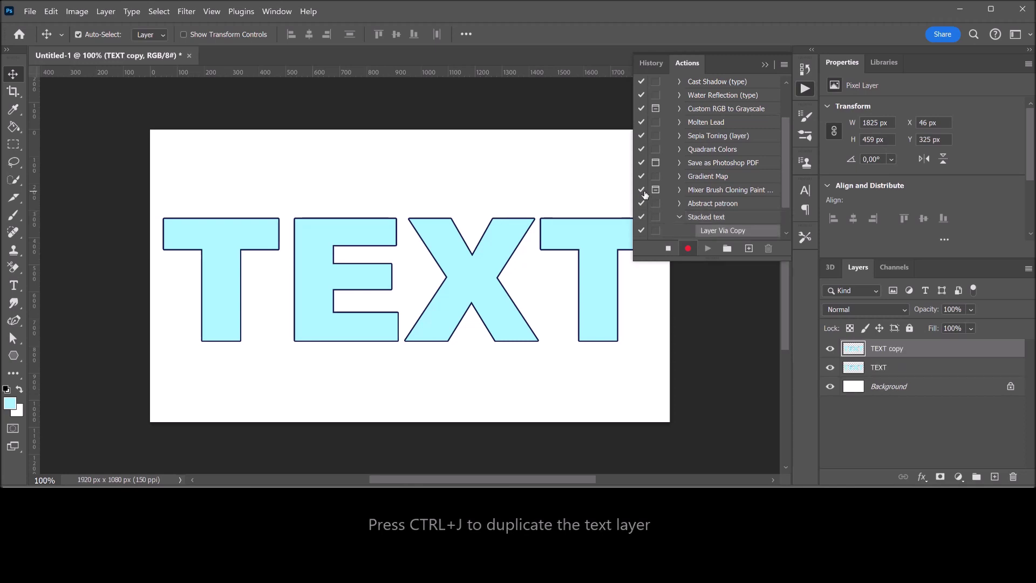
click(898, 367)
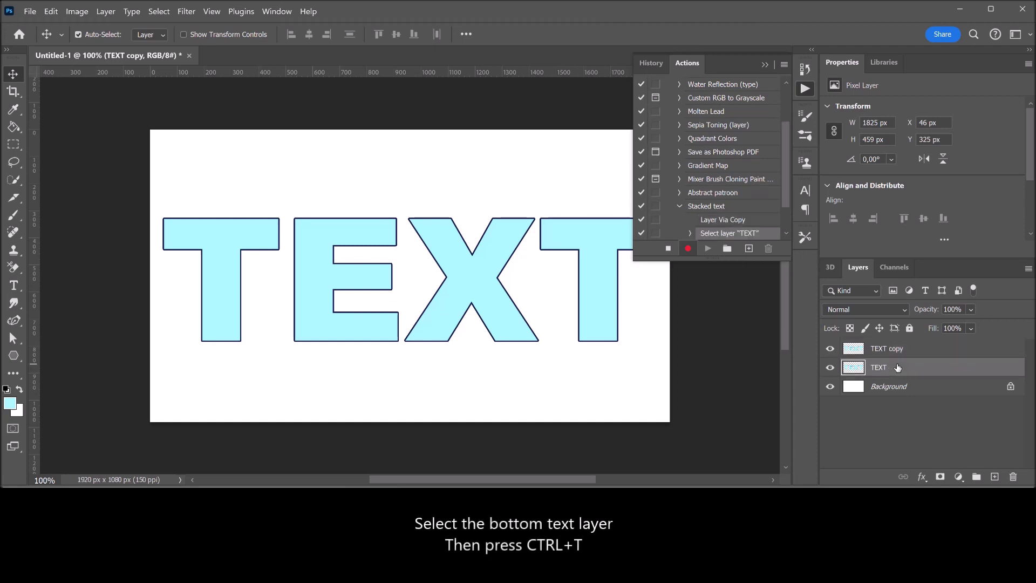
Step: Scale the original TEXT layer to 95% with width and height linked
key(ctrl)
key(ctrl+t)
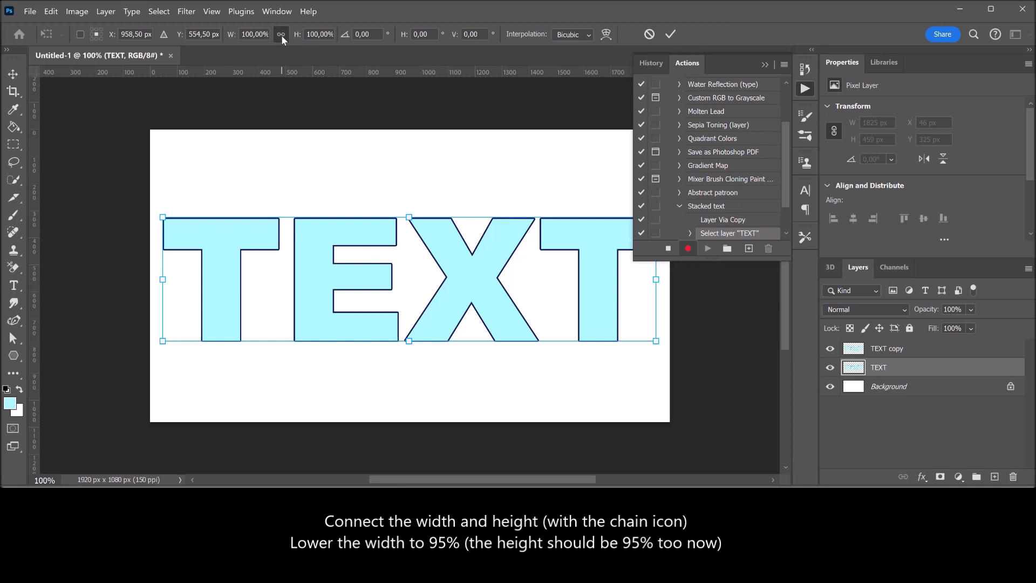
click(262, 35)
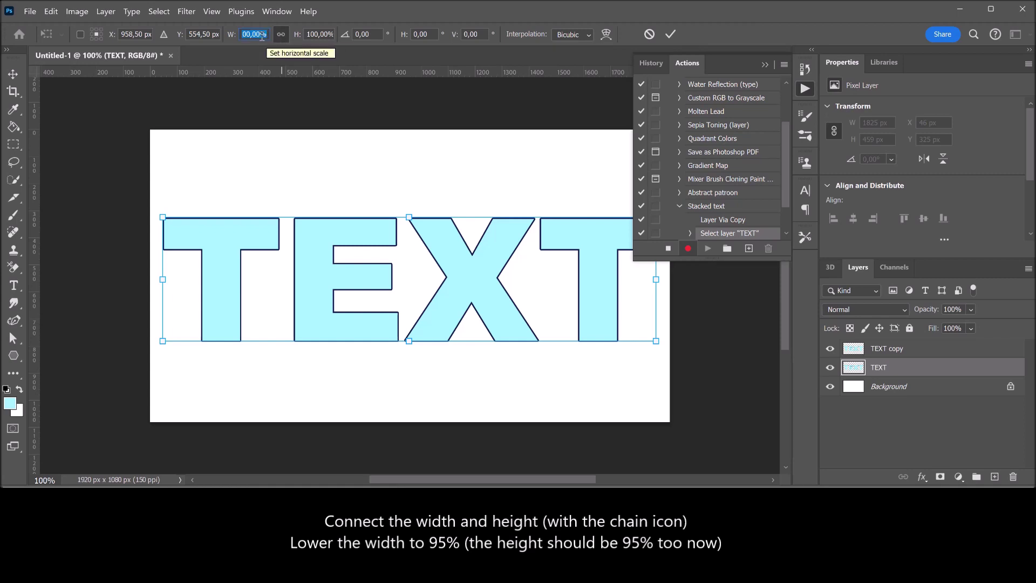
text(95)
key(Return)
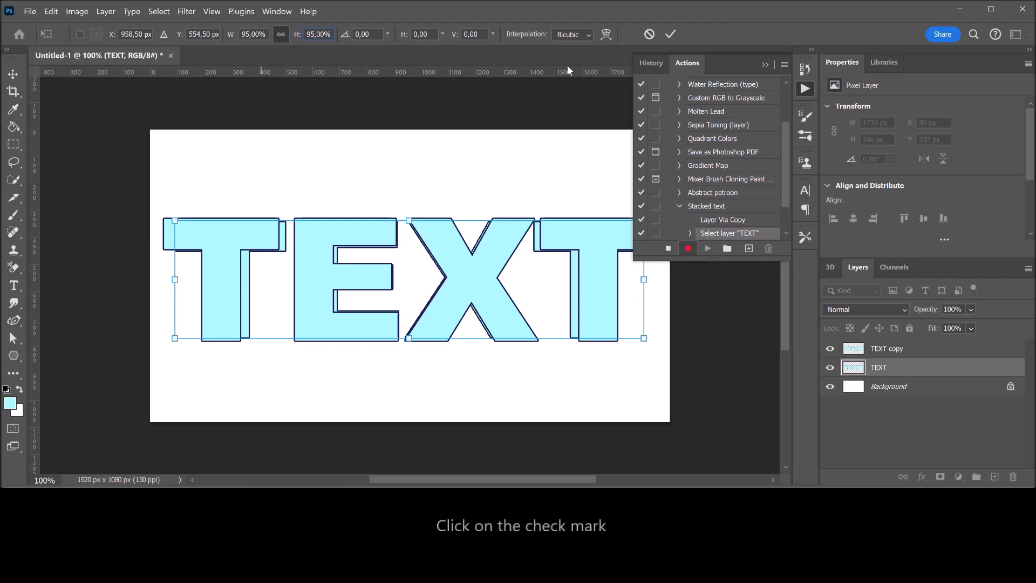
click(669, 34)
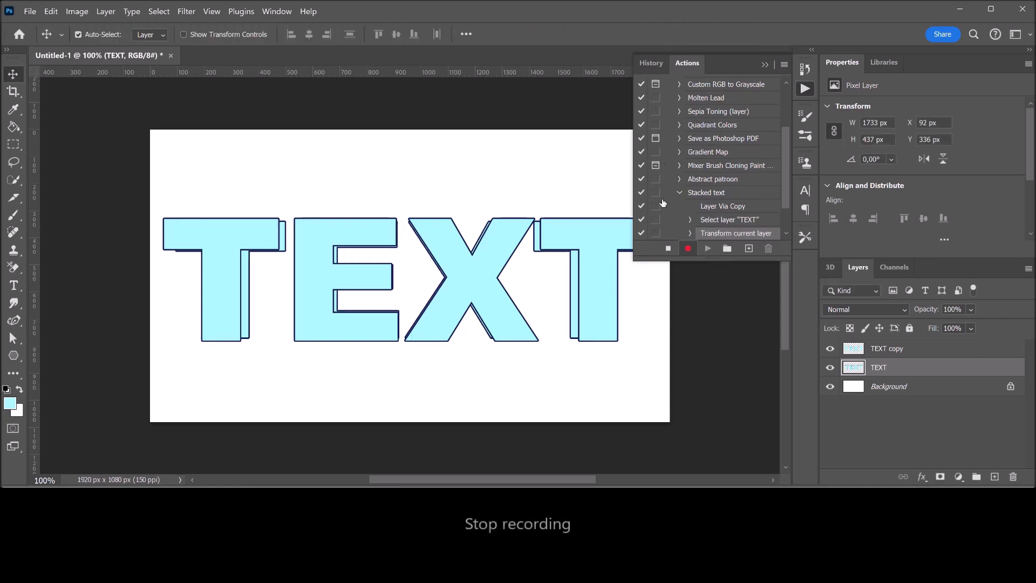
Step: Stop recording the Stacked text action in the Actions panel
click(667, 248)
click(668, 248)
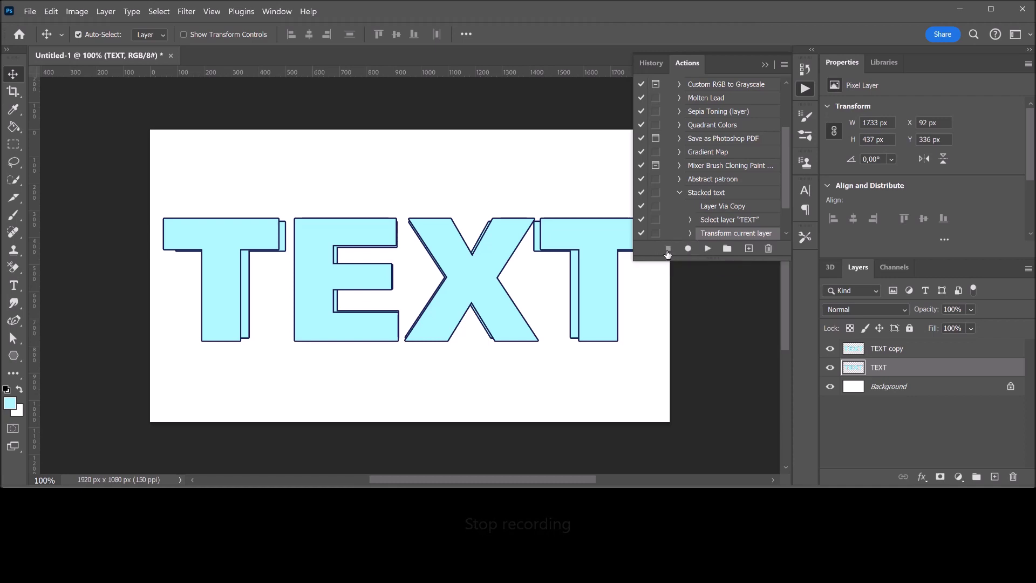
click(728, 197)
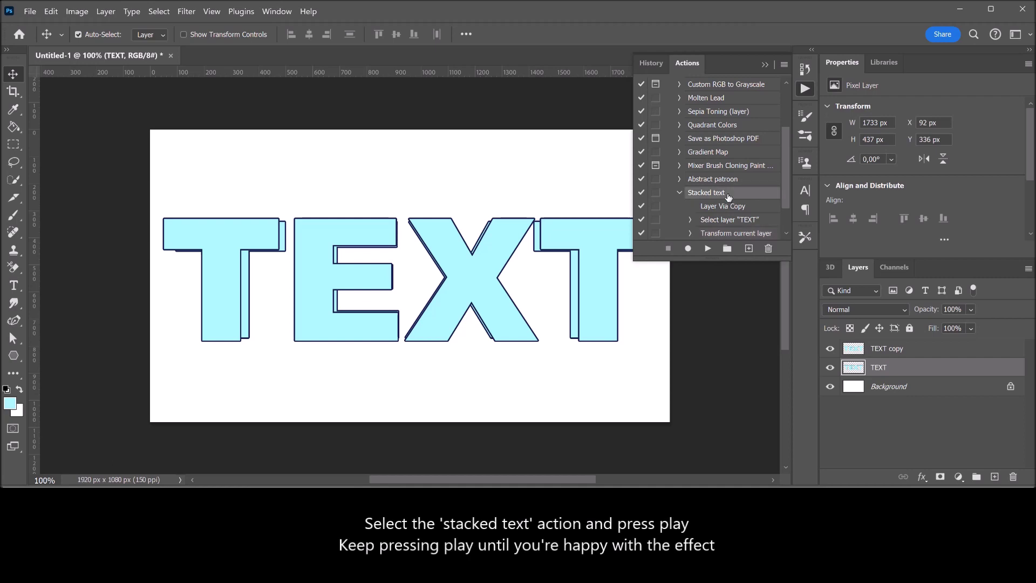
Step: Replay the Stacked text action repeatedly to stack about 30 shrinking outlined TEXT copies, then collapse the Actions panel
click(707, 248)
click(708, 249)
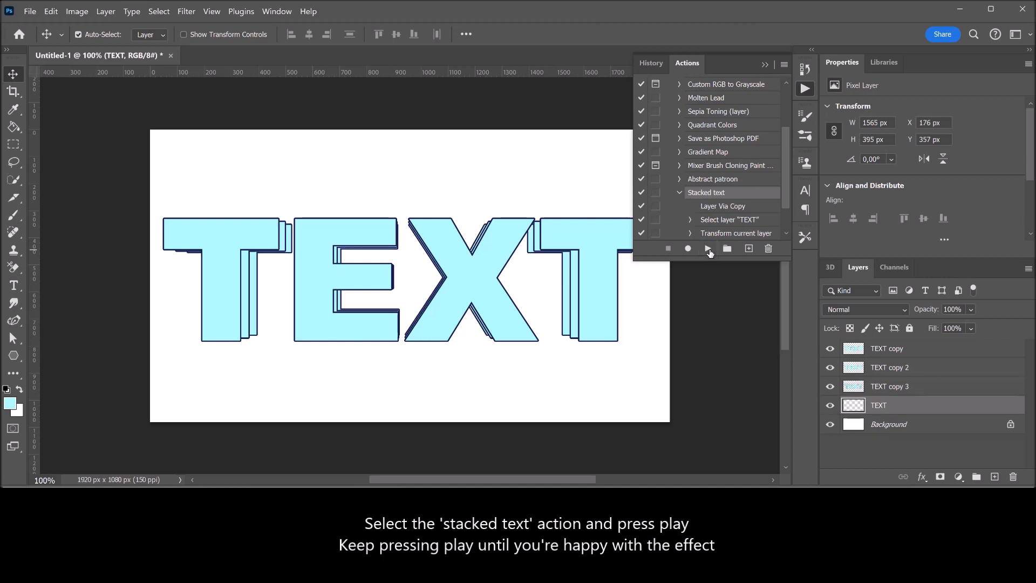
click(707, 249)
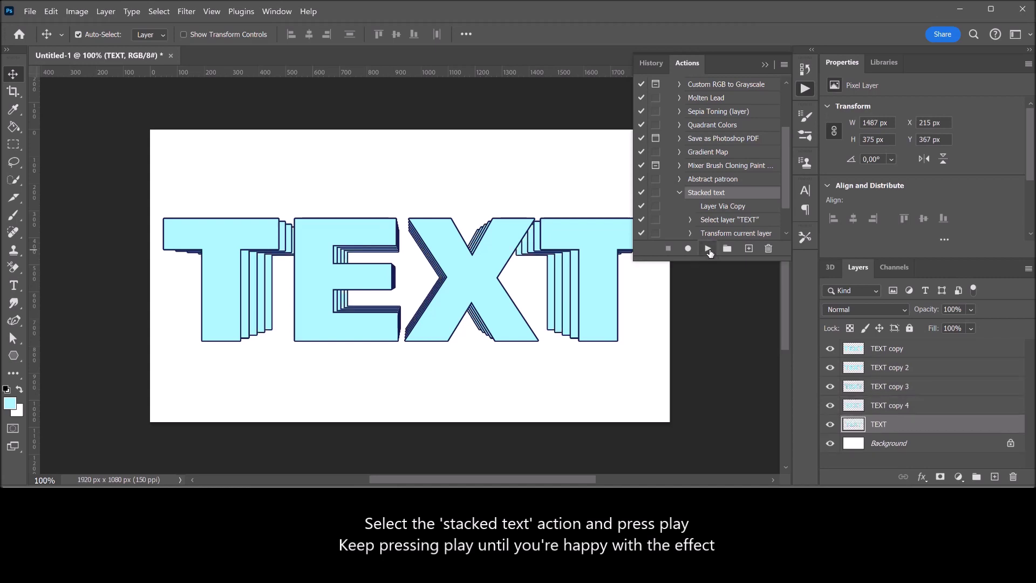
click(708, 249)
click(707, 249)
click(708, 249)
click(708, 249)
click(708, 249)
click(707, 248)
click(708, 249)
click(708, 249)
click(707, 249)
click(708, 249)
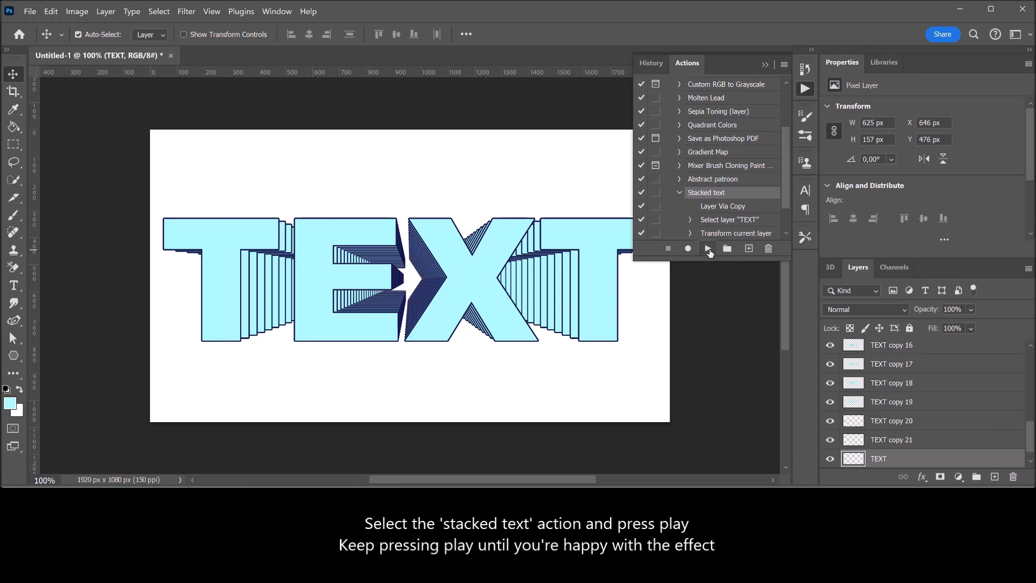
click(708, 249)
click(708, 249)
click(708, 249)
click(708, 249)
click(708, 249)
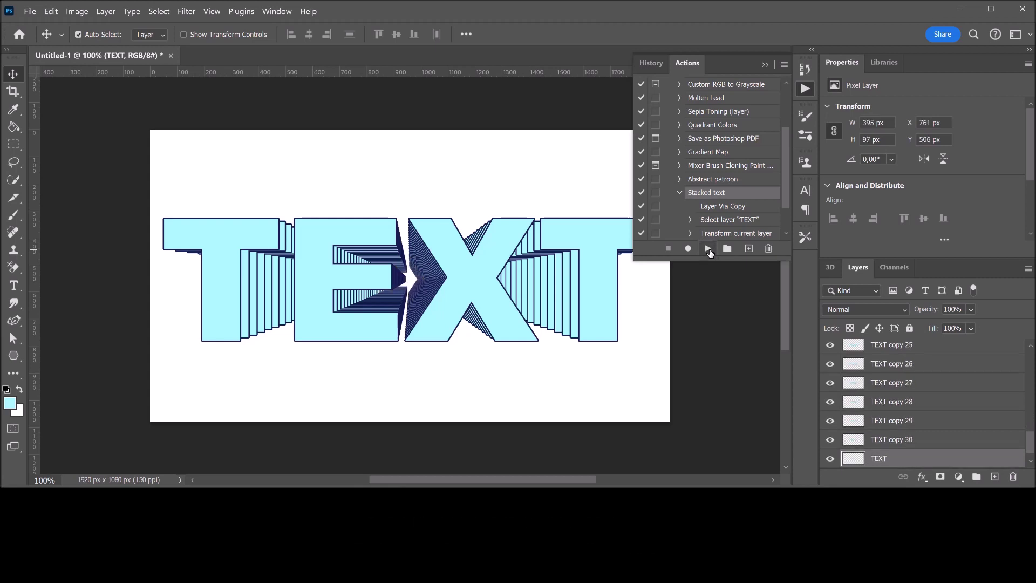
click(765, 65)
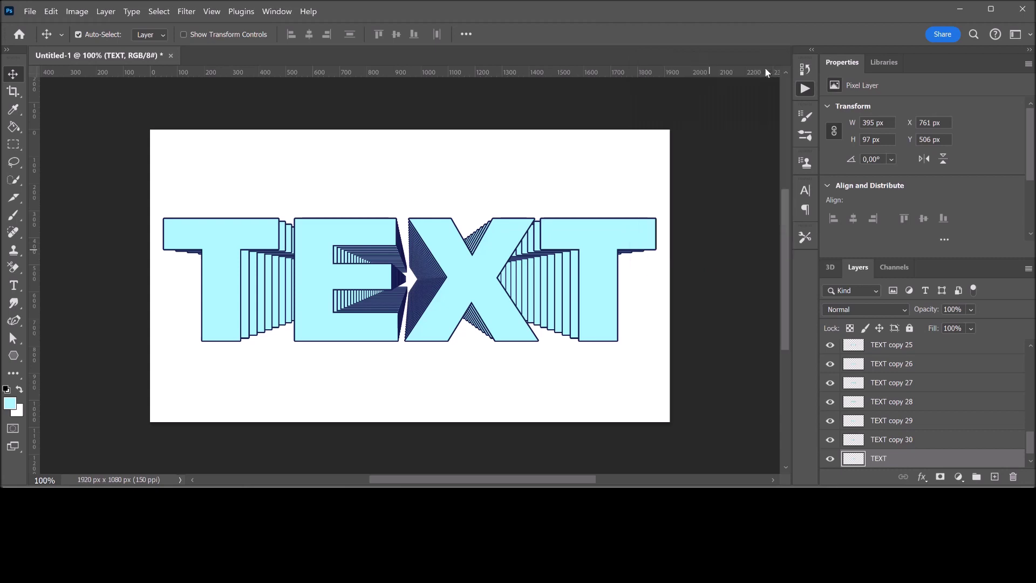